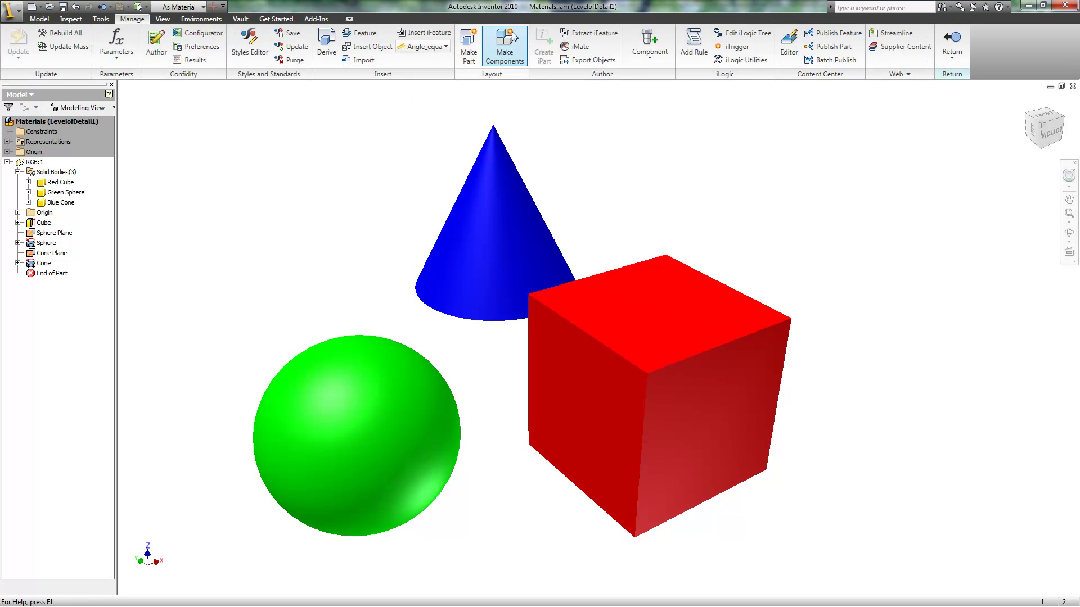
Step: Convert the blue cone and red cube solid bodies into components Blue Cone:1 and Red Cube:1 in Materials.iam
click(504, 45)
key(F6)
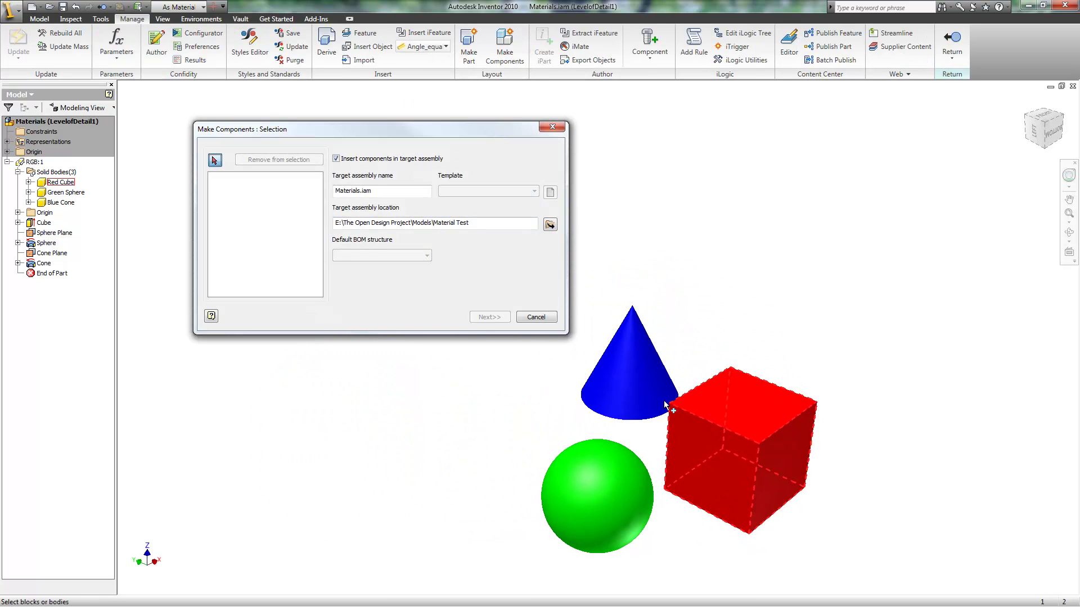
click(638, 379)
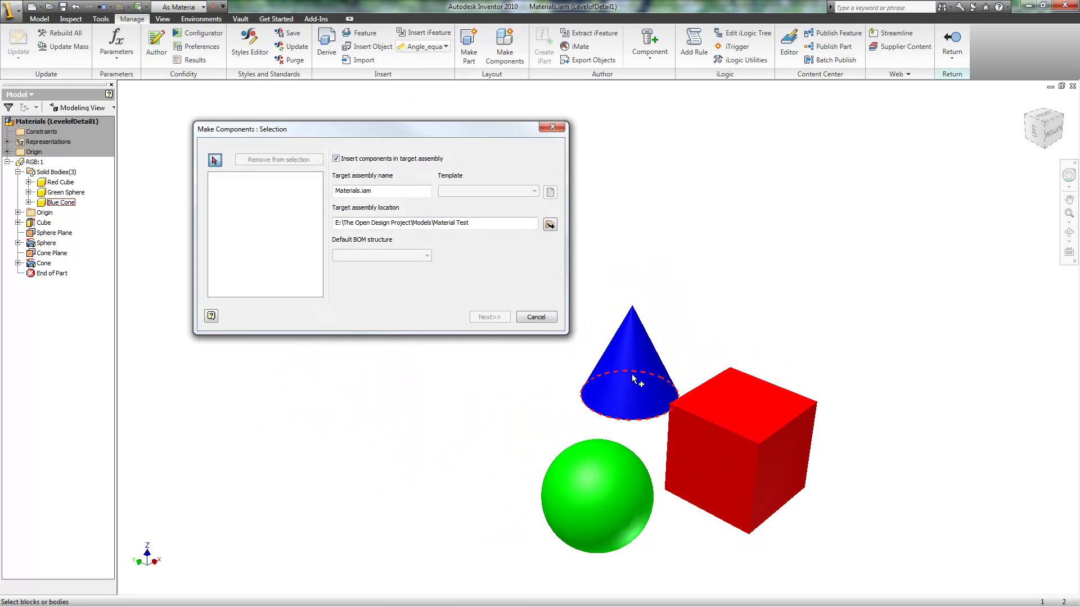
click(740, 435)
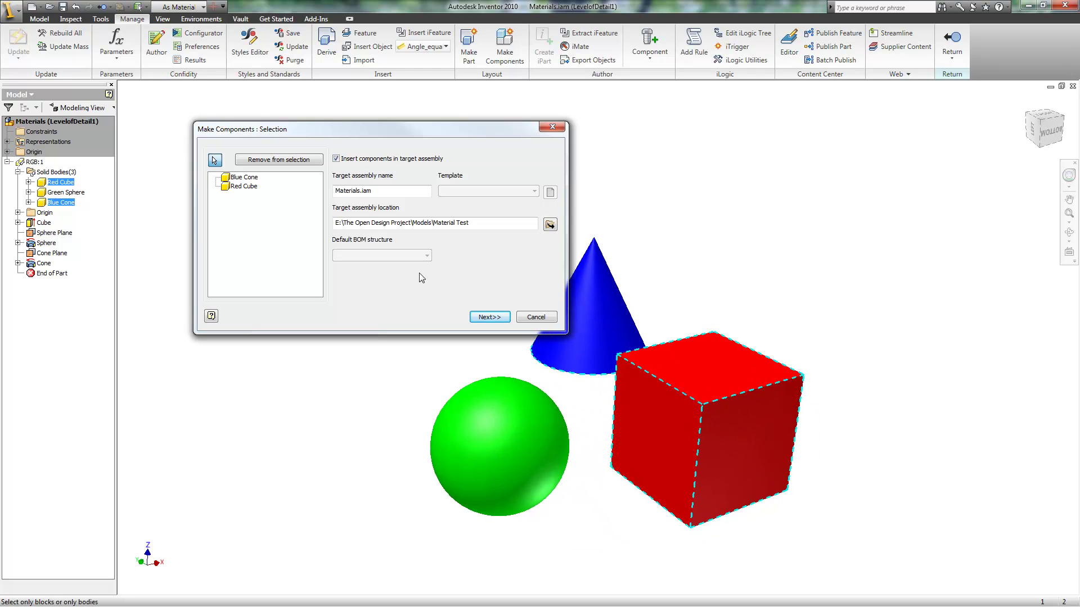
click(489, 317)
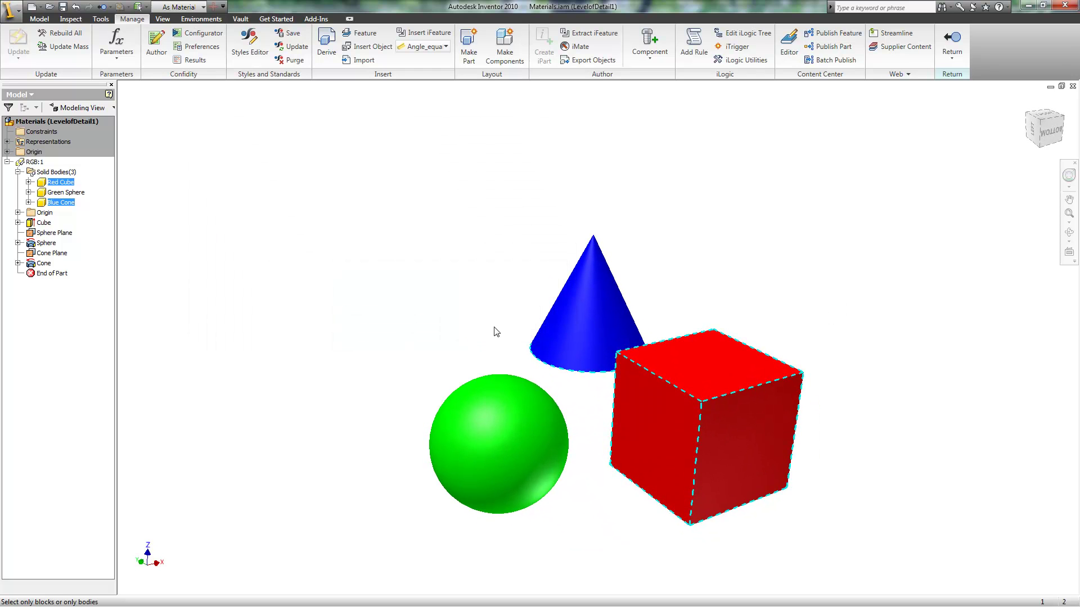
click(489, 300)
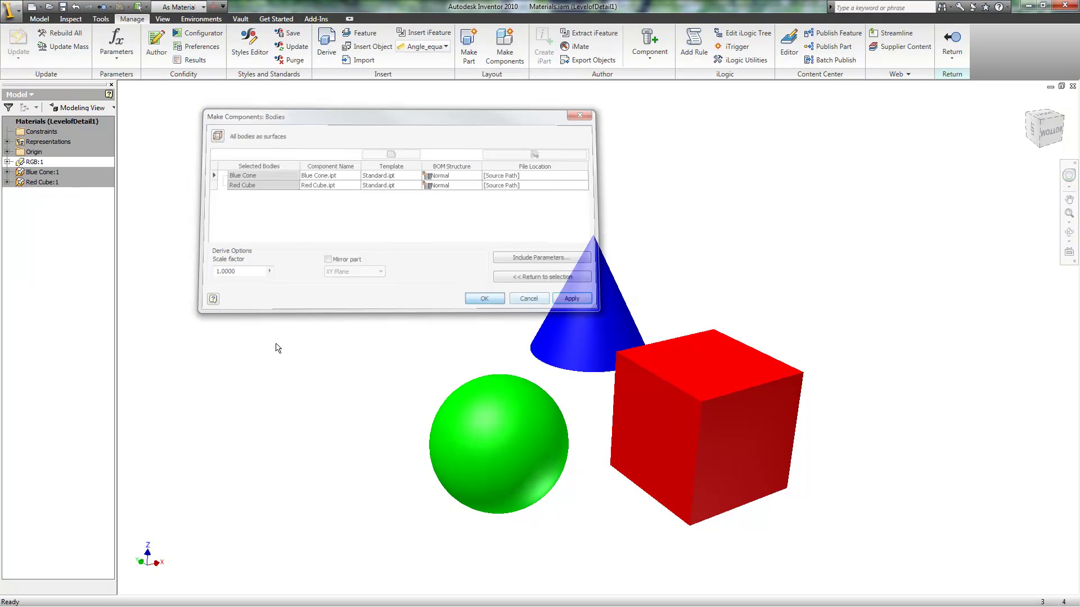
Step: Finish the part edit and hide RGB:1 along with its green sphere
right_click(268, 248)
click(303, 268)
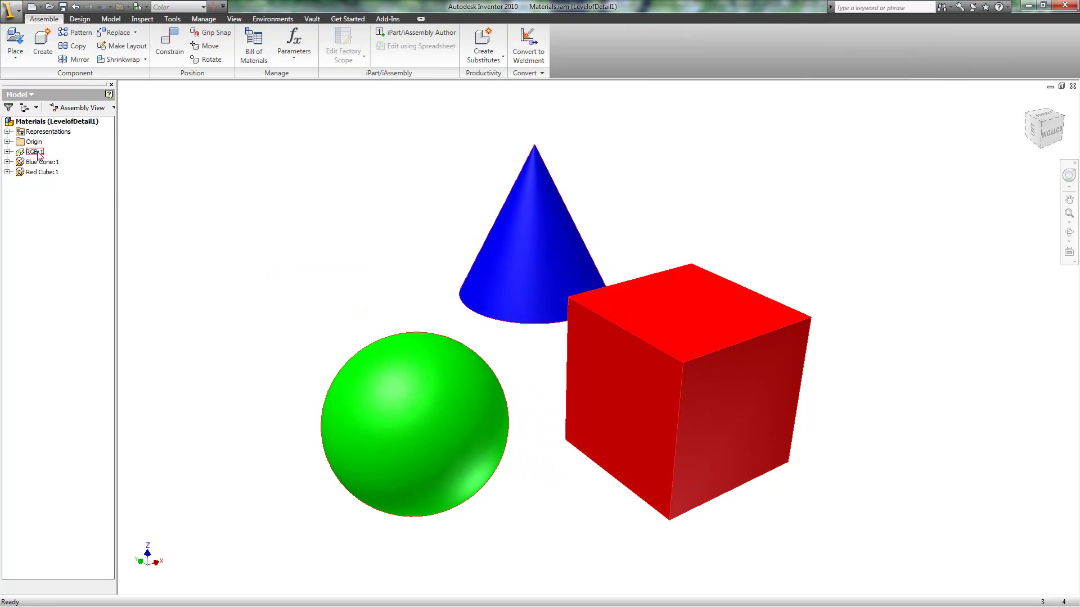
click(37, 152)
right_click(38, 155)
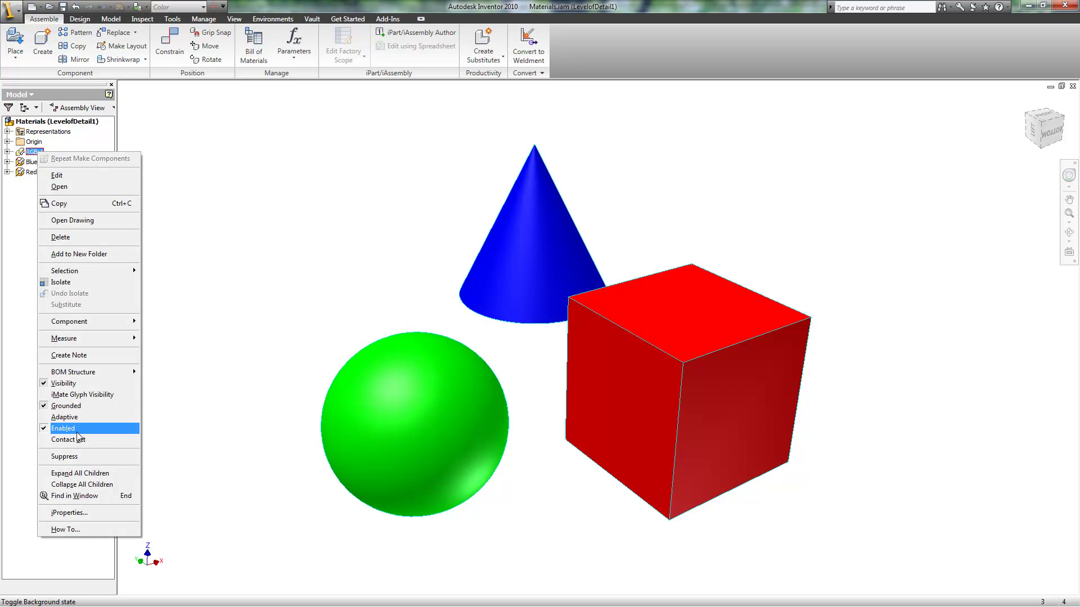
click(63, 383)
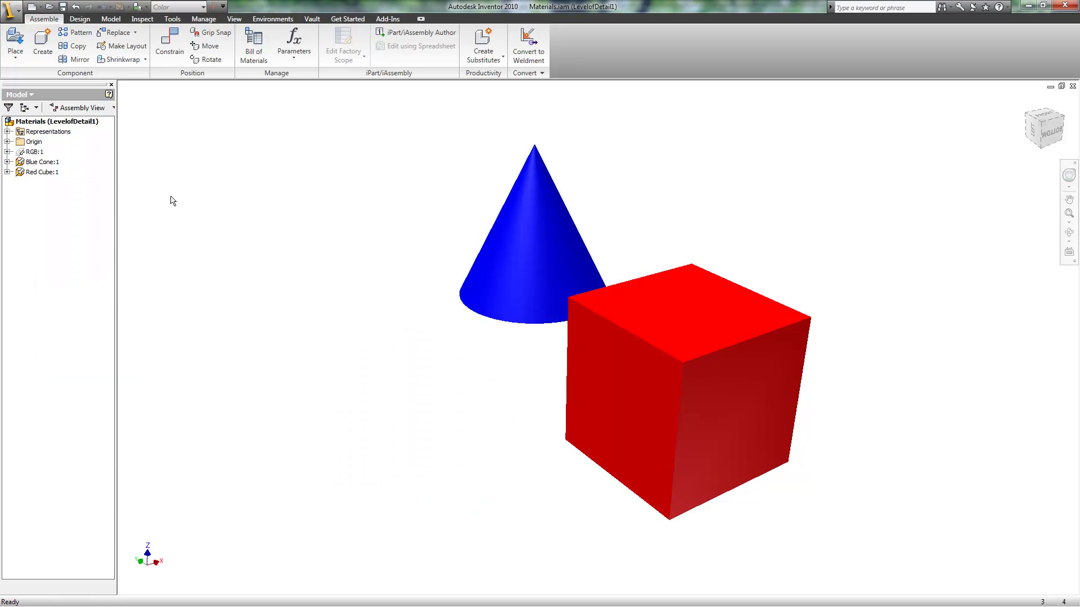
Step: Demote Blue Cone:1 and Red Cube:1 into a new subassembly named RGB, then edit RGB:2 in place
click(42, 162)
ctrl+click(49, 177)
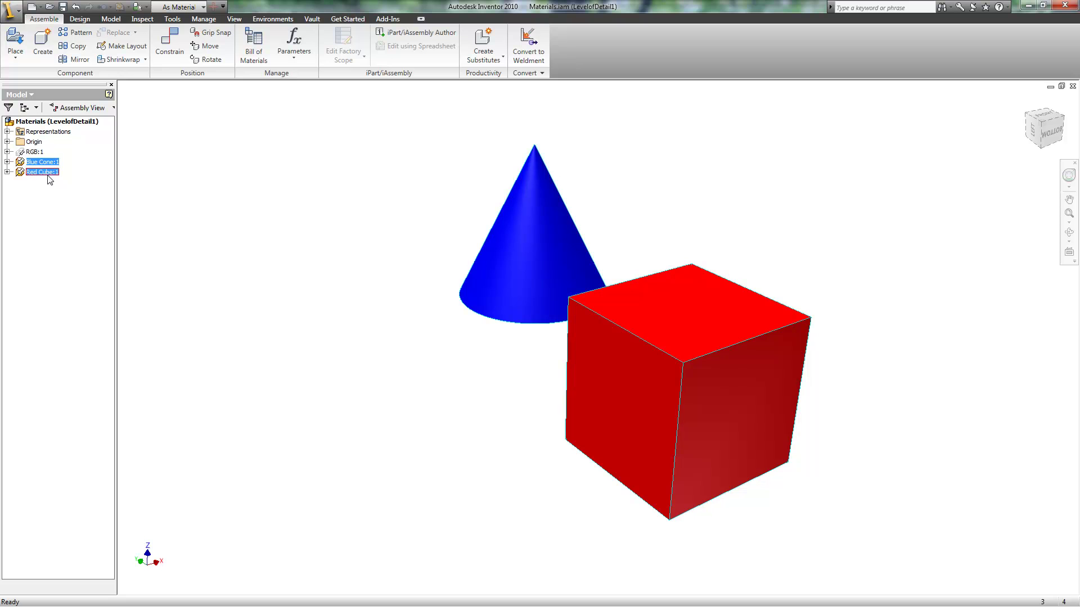
right_click(49, 178)
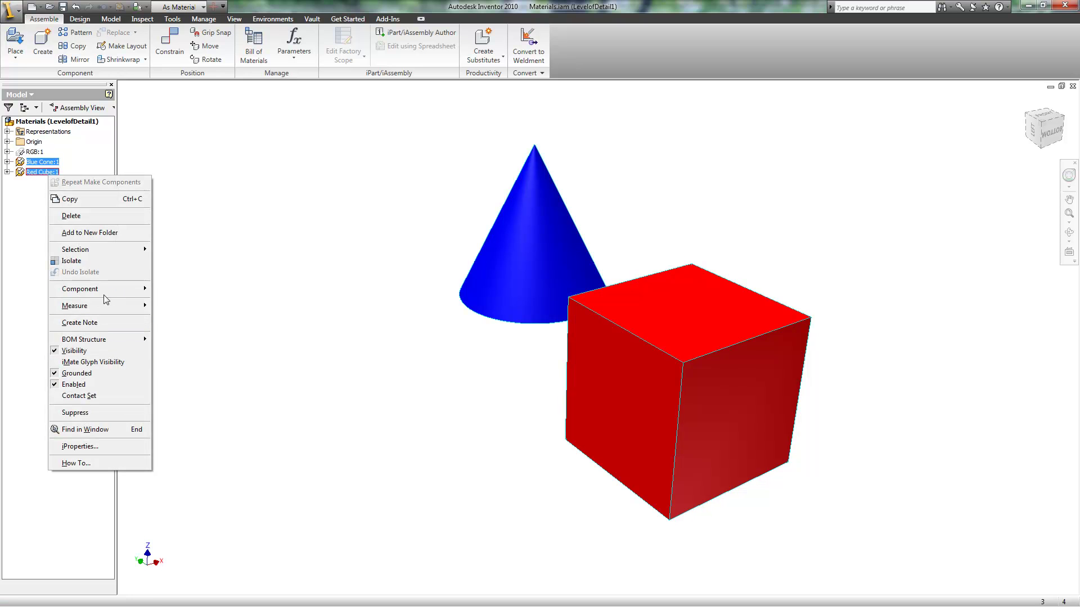
mouse_move(112, 294)
click(200, 380)
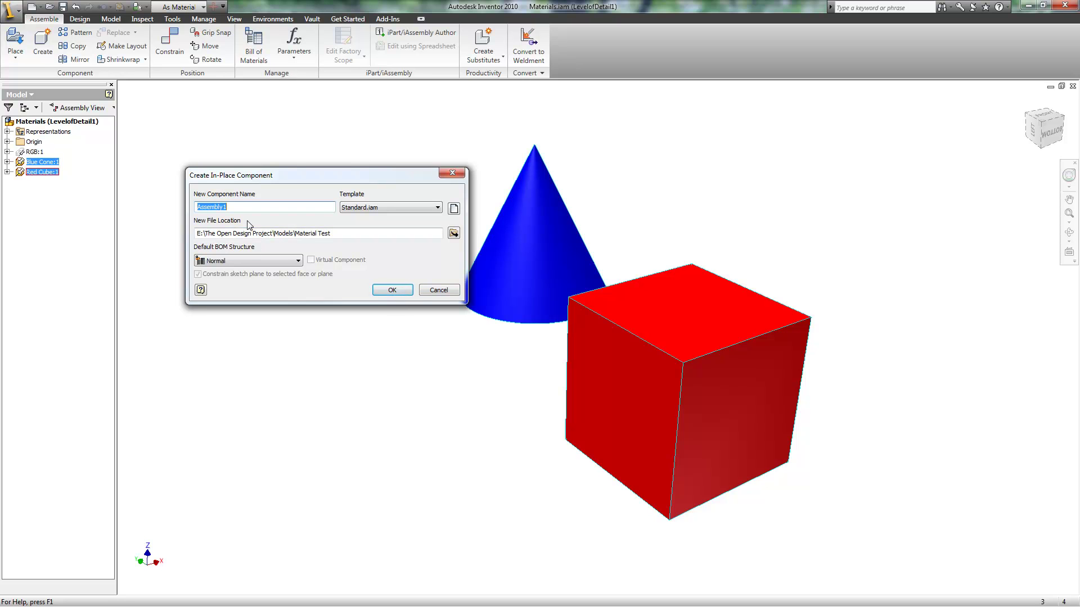
text(RGB)
key(Return)
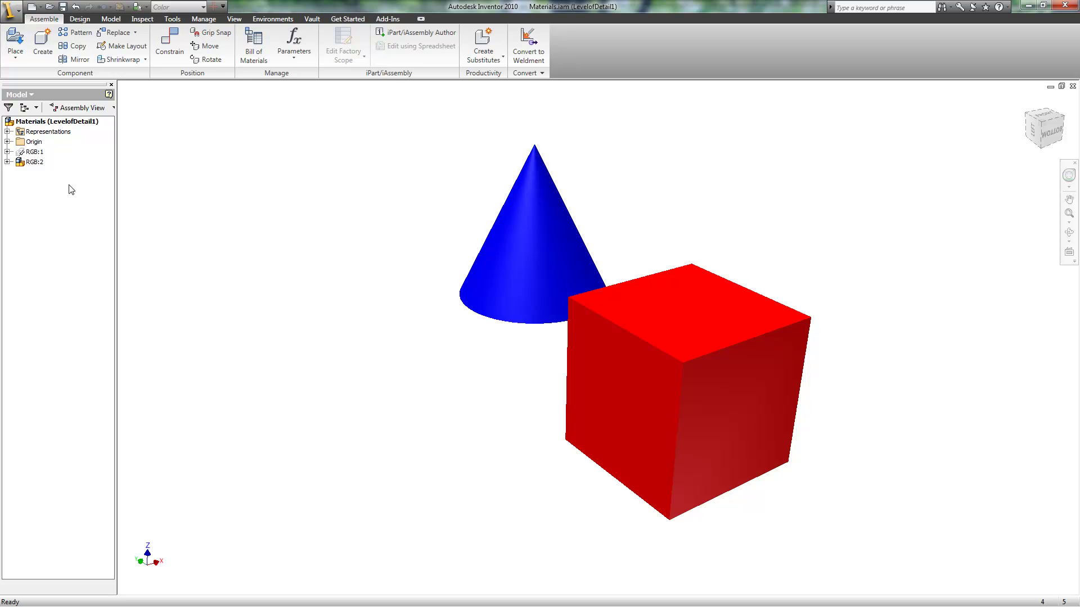
double_click(32, 162)
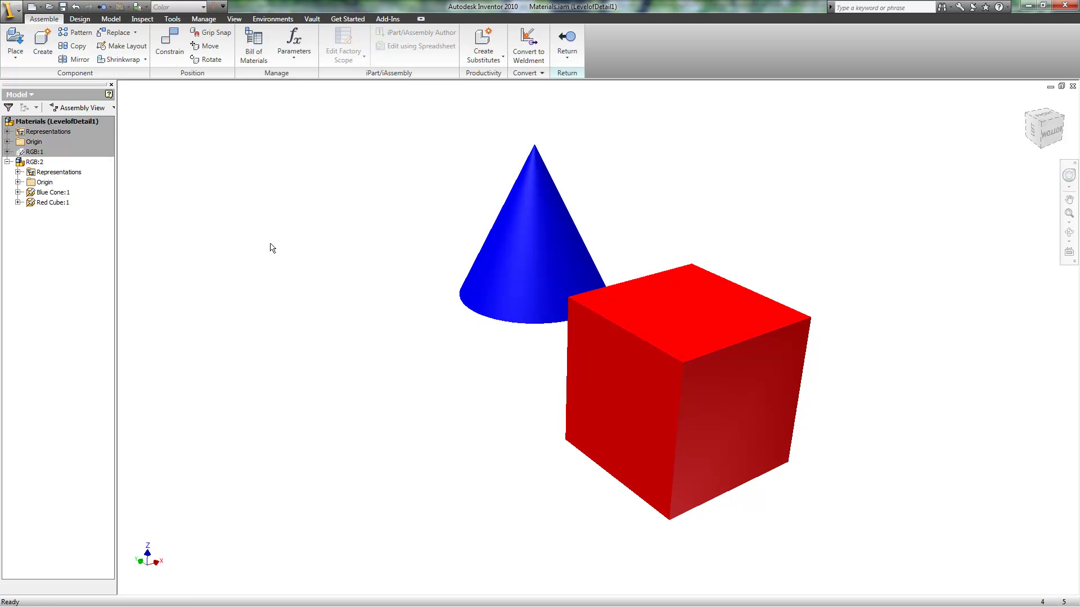
shift+middle_drag(181, 251, 341, 161)
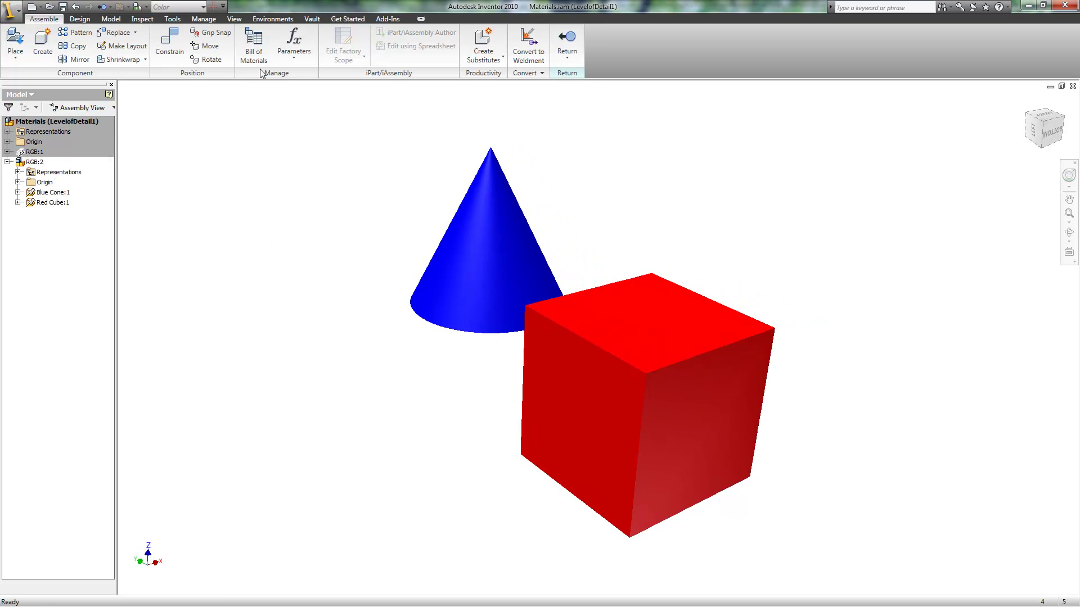
Step: Add an iLogic rule named Materialize to RGB.iam, leaving its editor empty
click(214, 21)
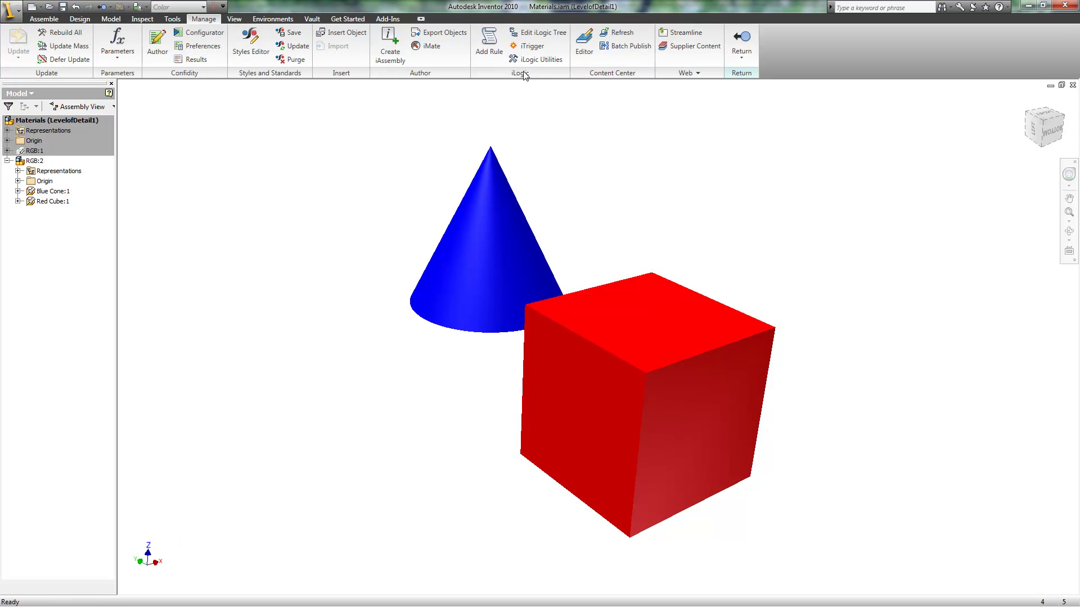
click(489, 42)
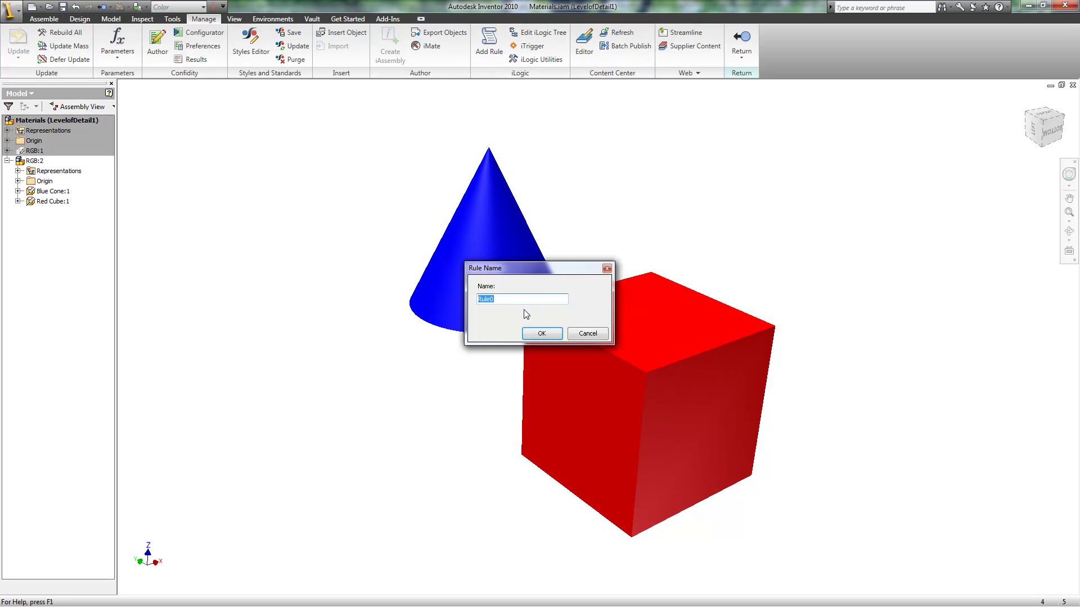
text(Materialize)
key(Return)
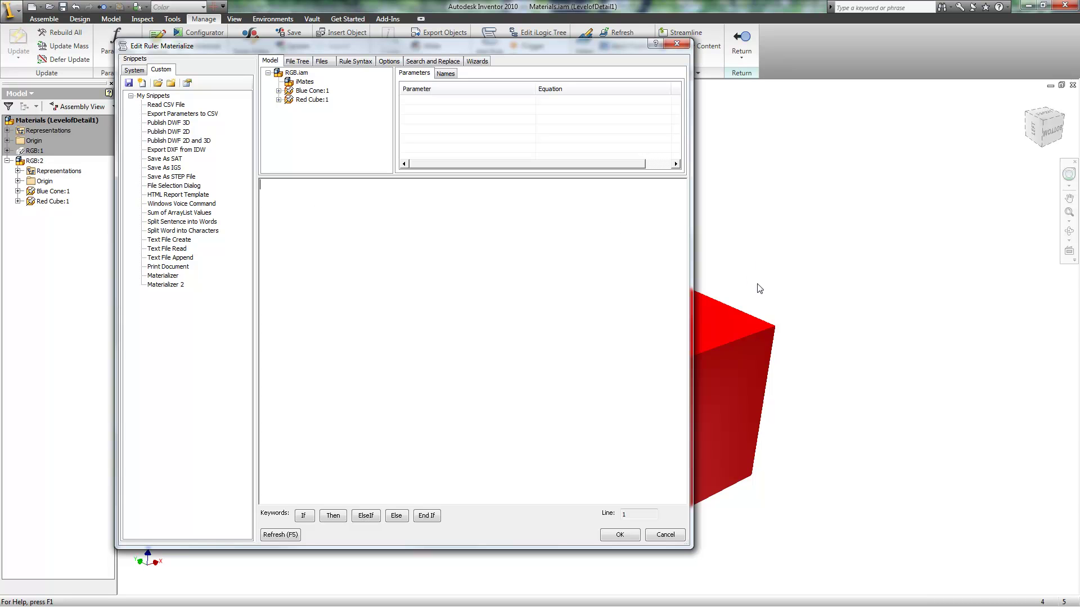
Step: Paste the prepared material-assigning code into the Materialize rule
right_click(344, 209)
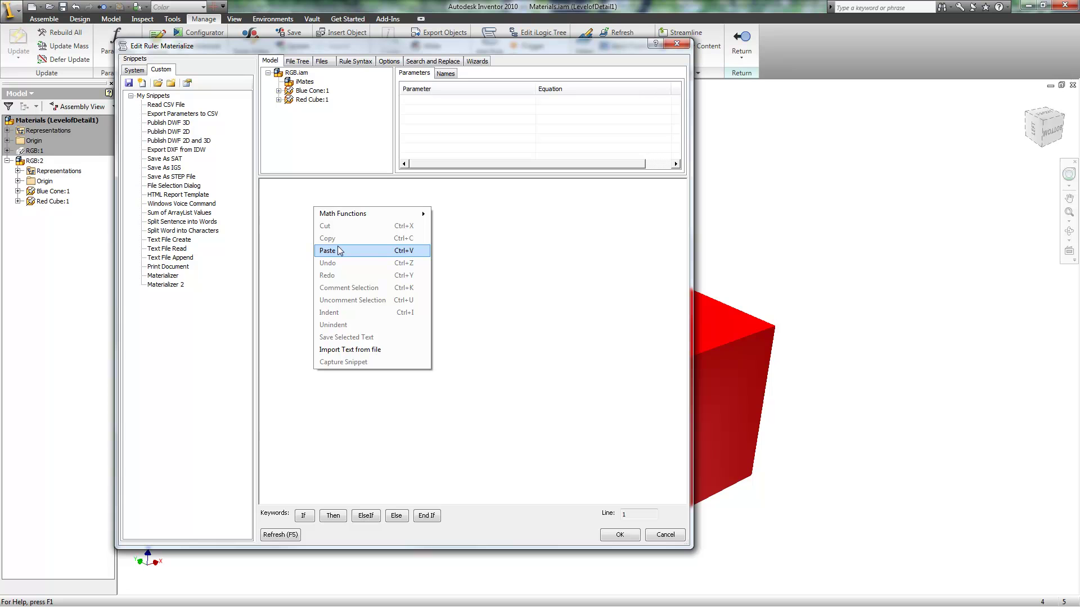
click(340, 246)
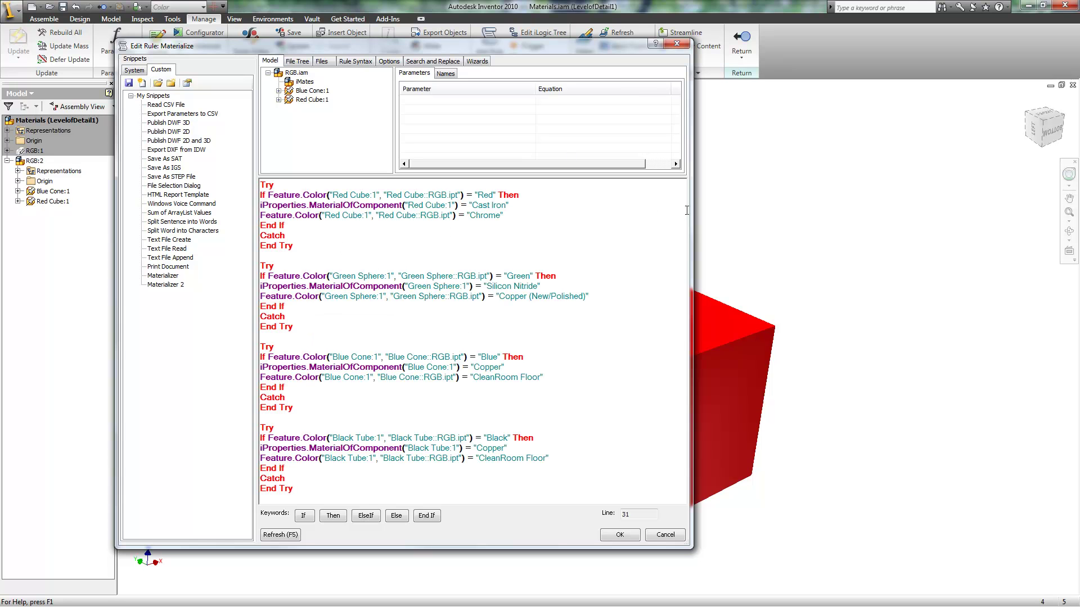
drag(691, 209, 657, 208)
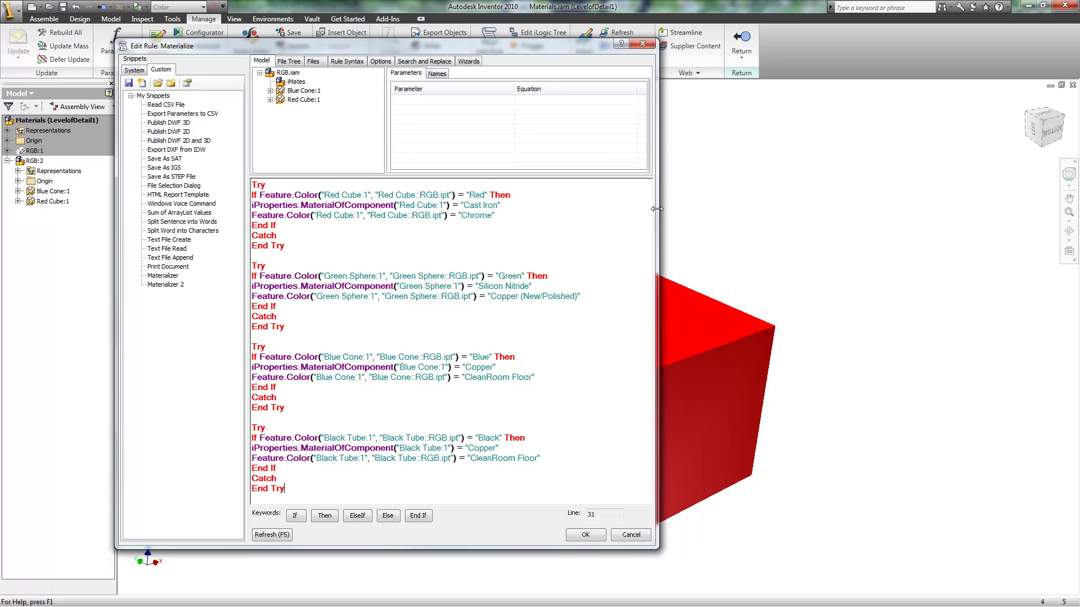
Step: Check Blue Cone::RGB.ipt in the rule tree, then run the rule to apply Chrome and CleanRoom Floor
click(270, 90)
click(280, 118)
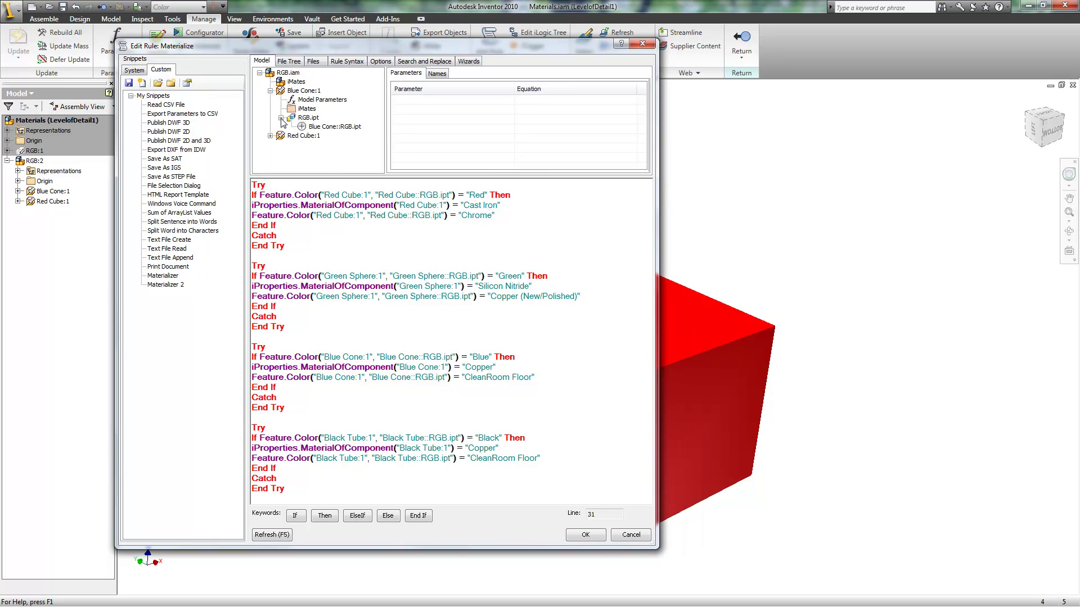
click(337, 127)
right_click(338, 129)
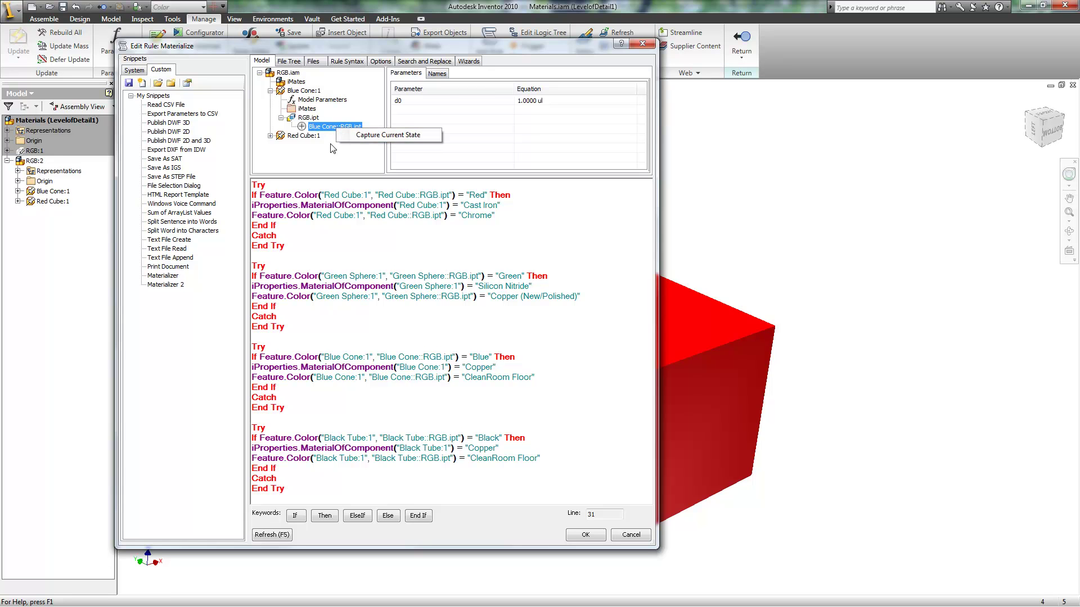
click(316, 132)
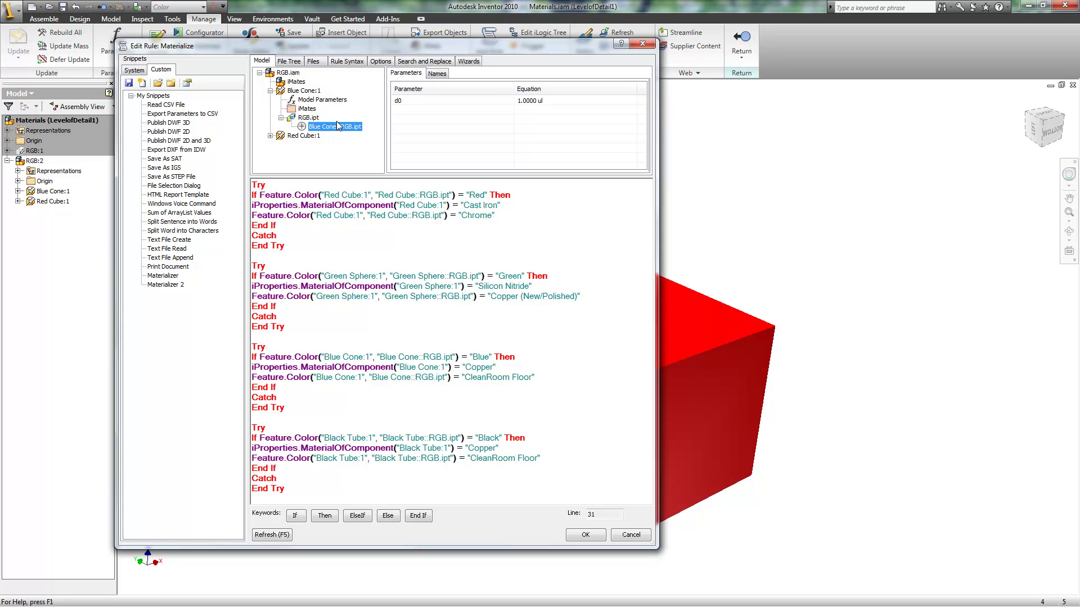
click(329, 101)
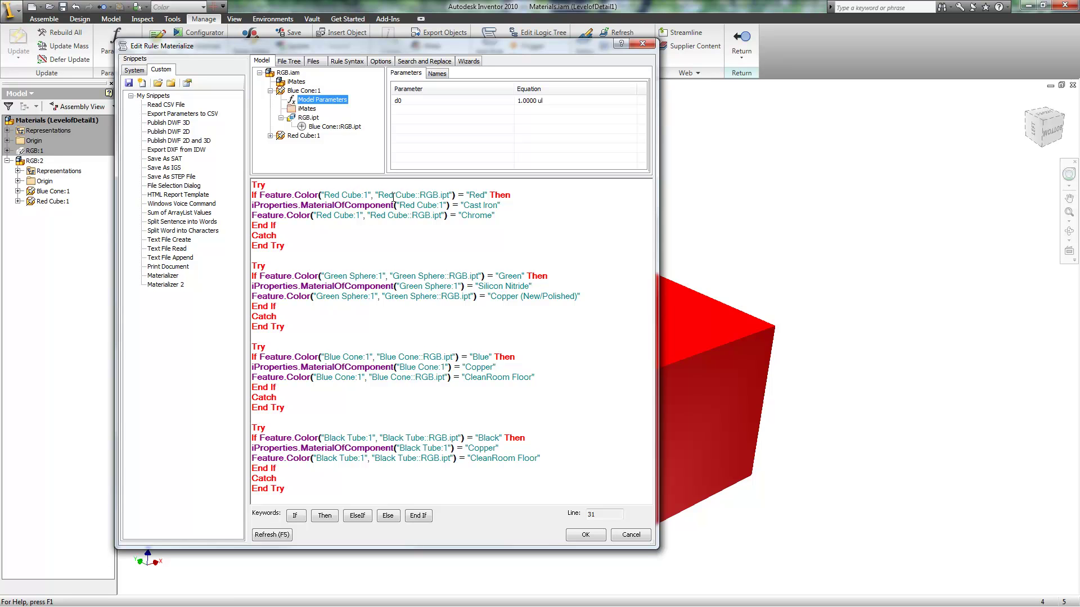
click(346, 127)
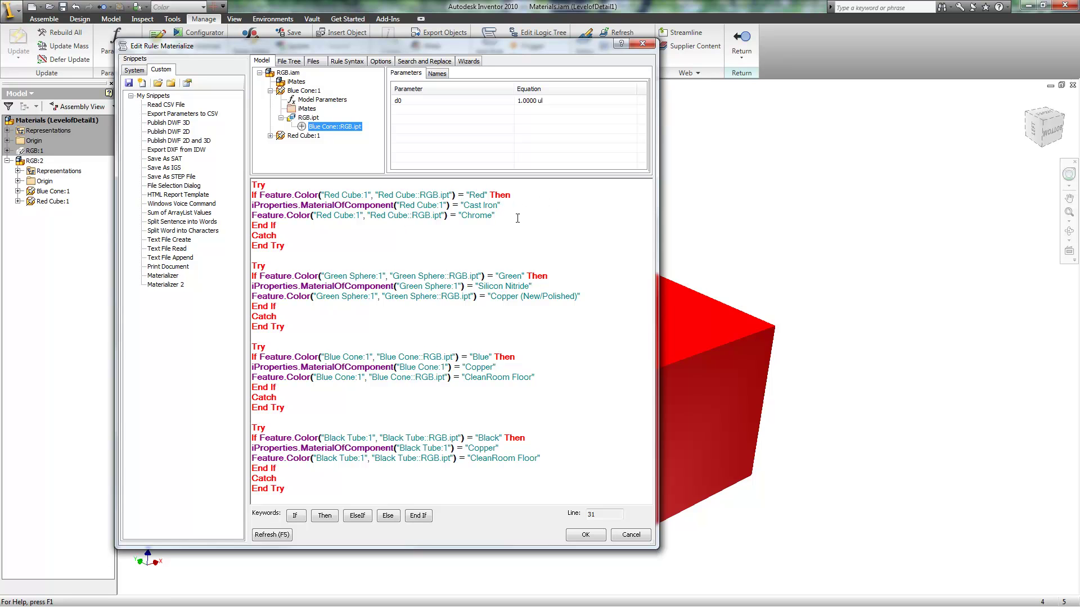
click(522, 224)
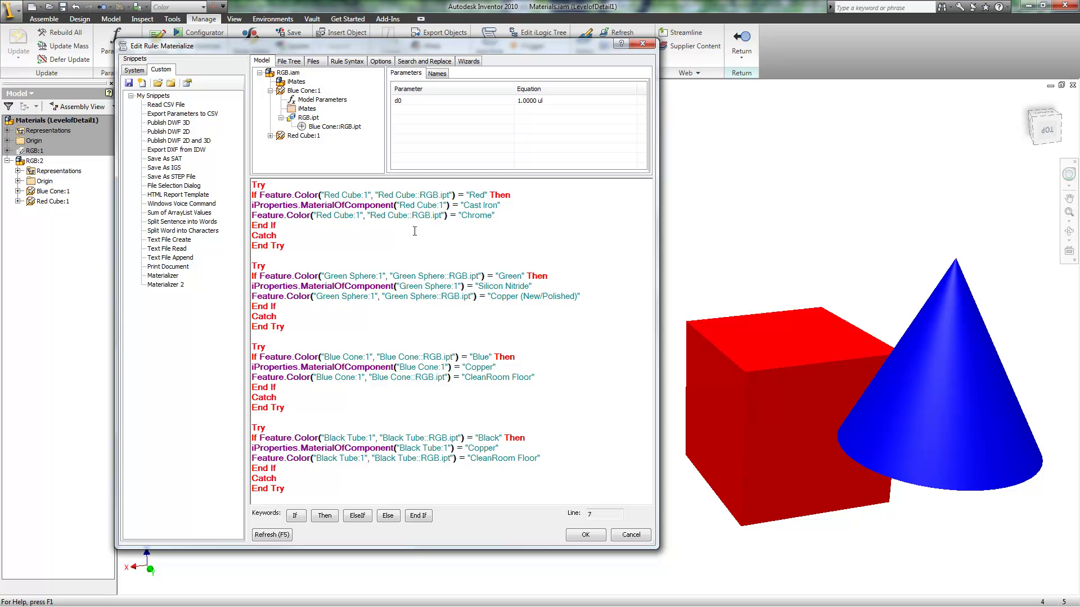
click(585, 535)
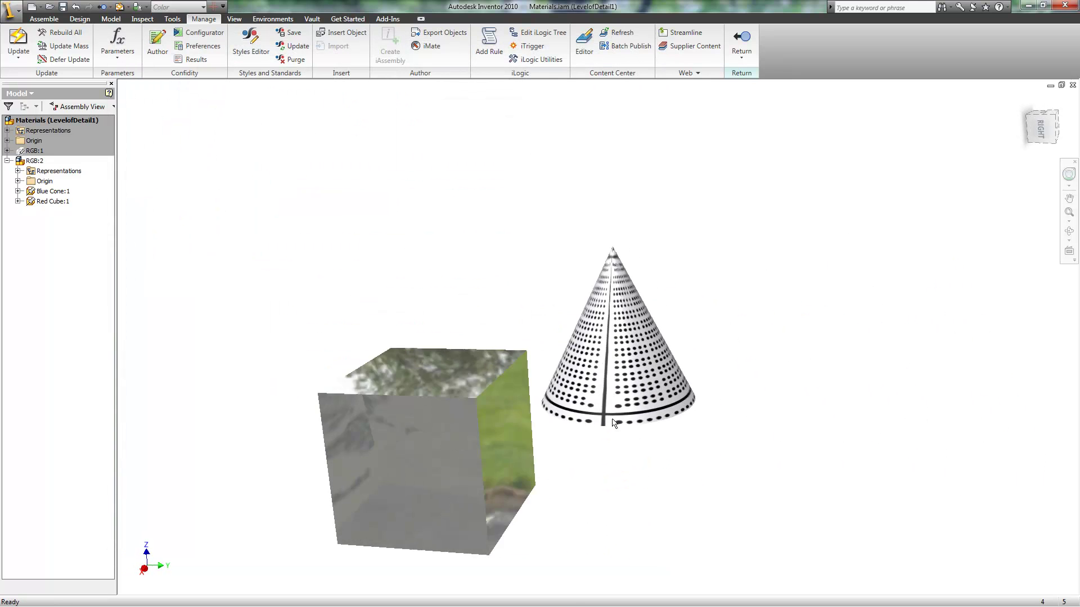
shift+middle_drag(661, 410, 848, 422)
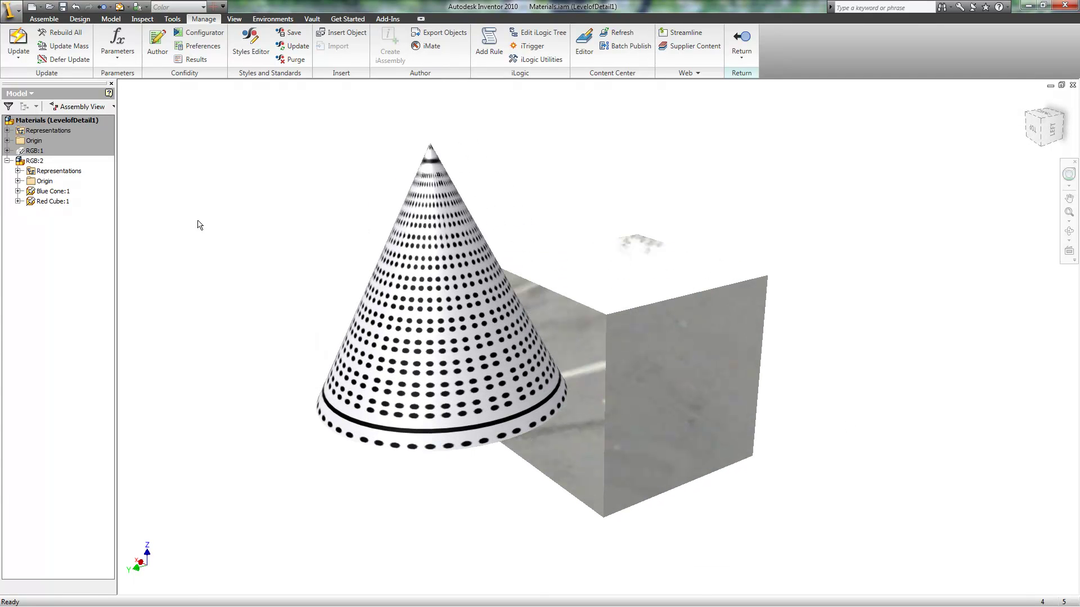
right_click(54, 200)
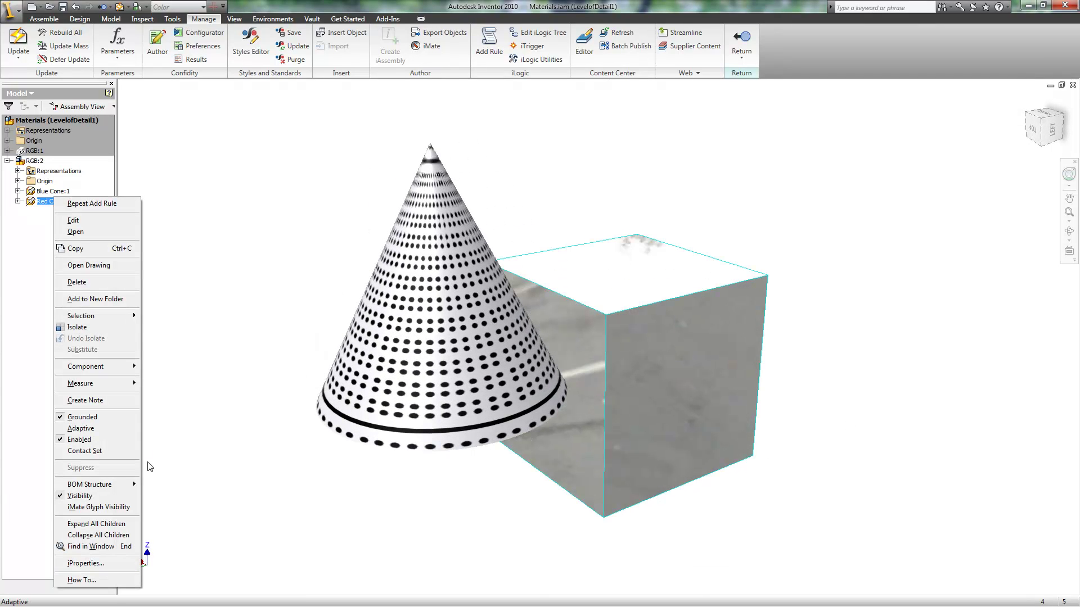
click(90, 563)
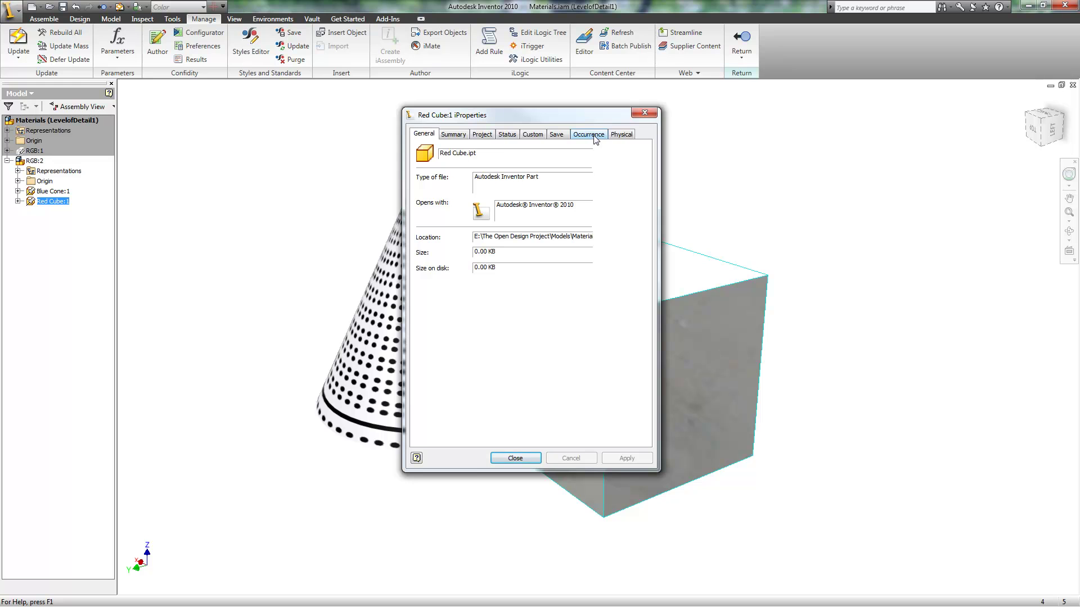
click(622, 135)
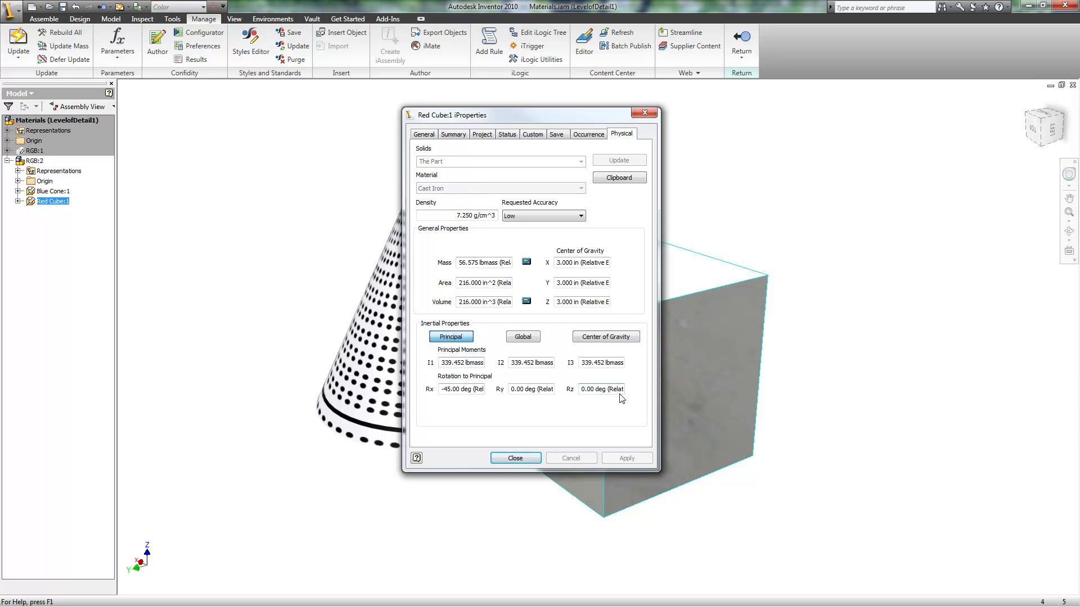
click(515, 458)
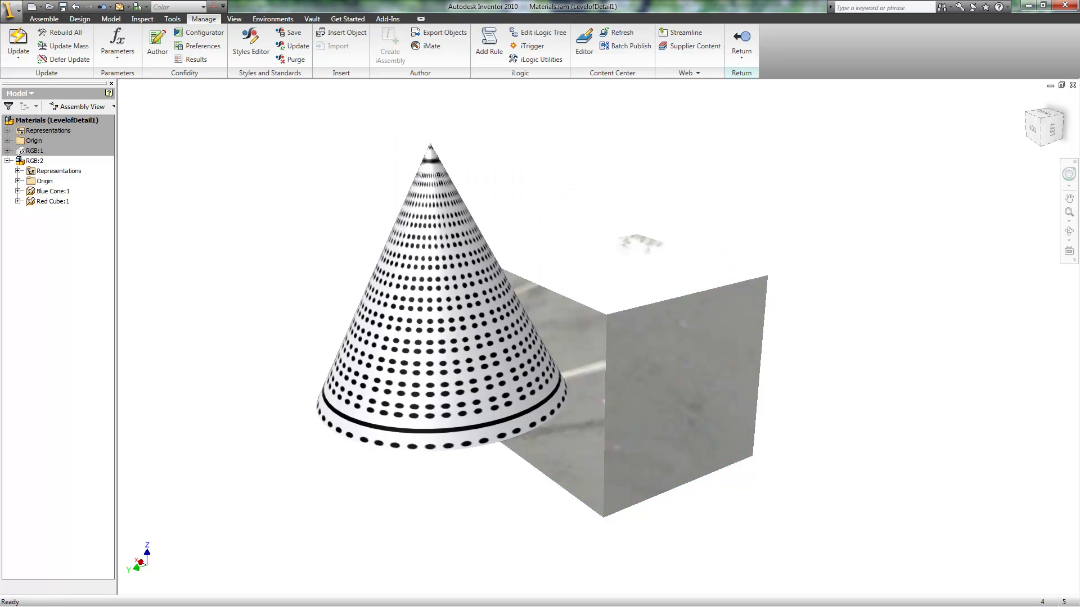
right_click(60, 193)
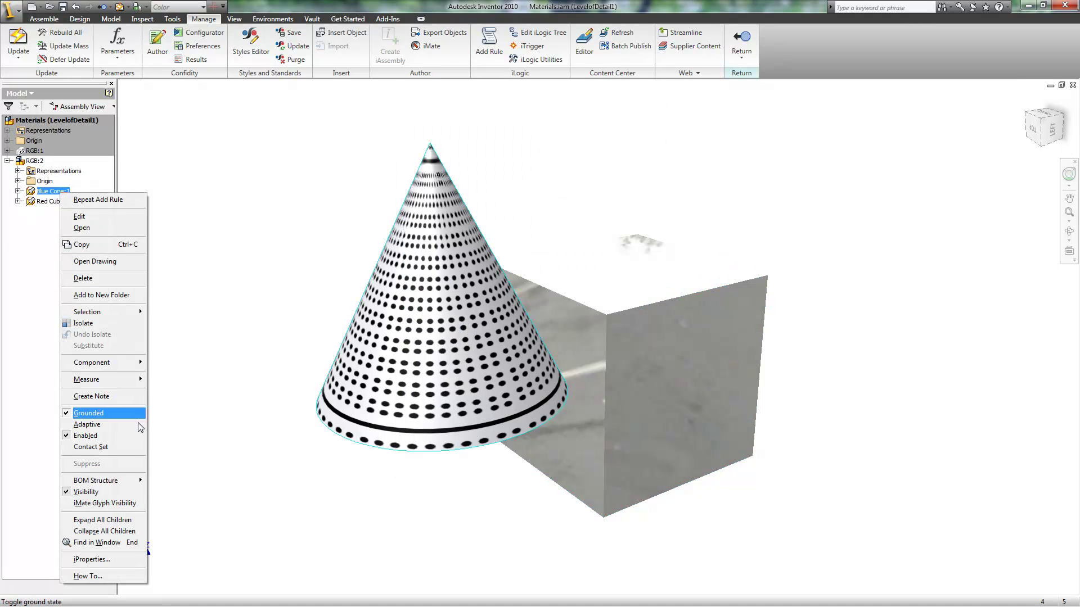
click(110, 559)
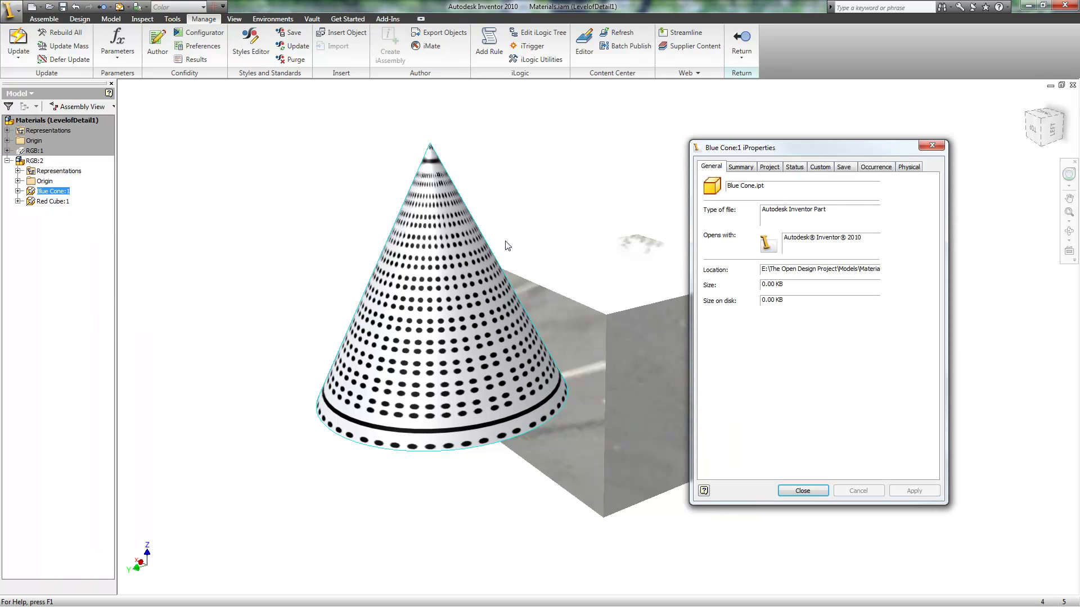
click(908, 168)
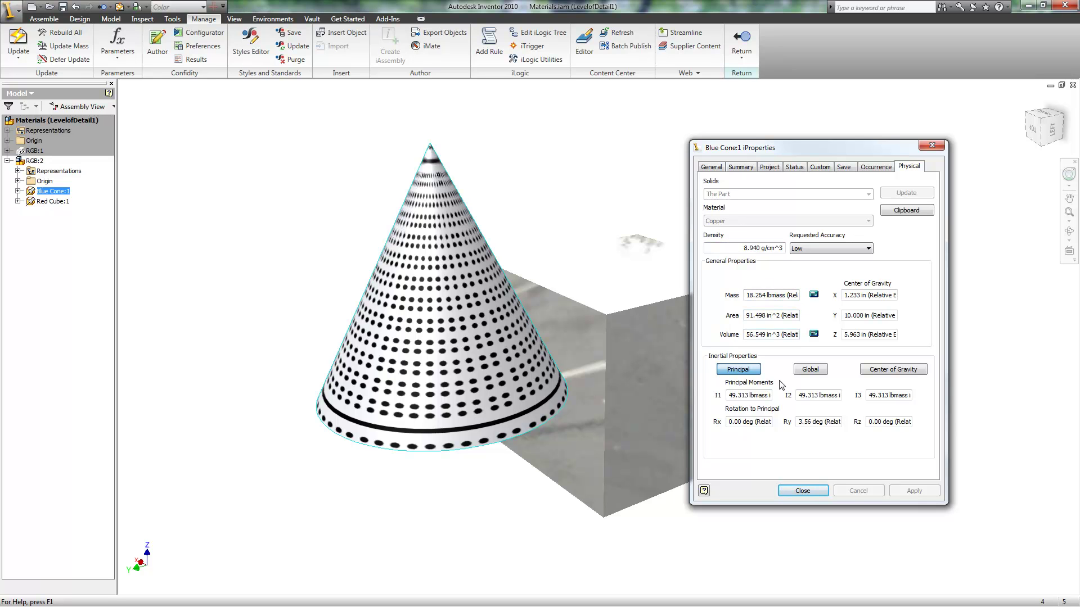
click(803, 491)
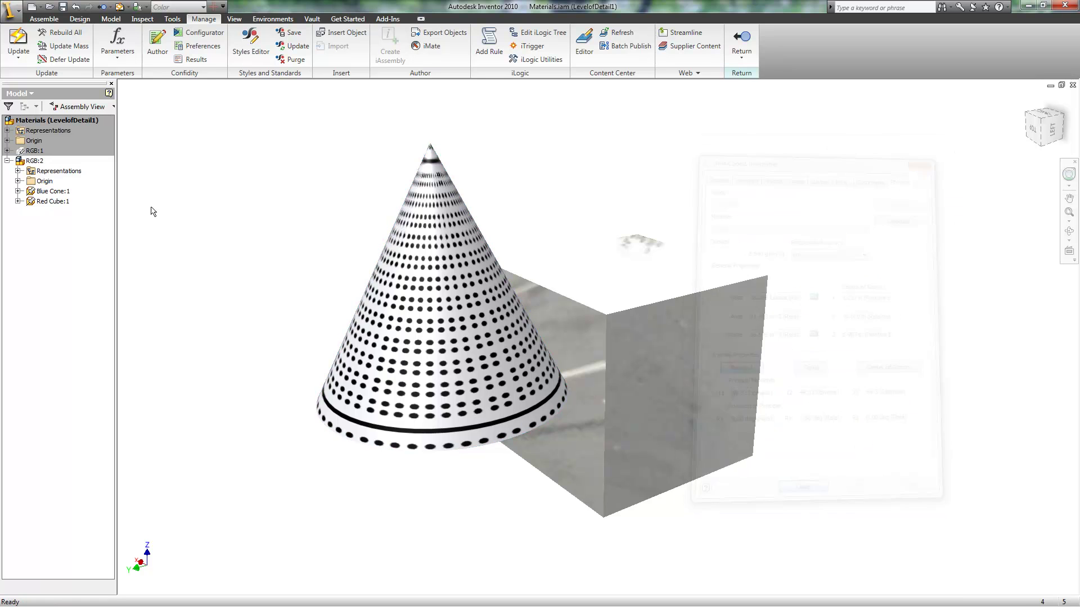
Step: Edit Blue Cone in place and confirm its RGB.ipt feature colour style is CleanRoom Floor
click(17, 191)
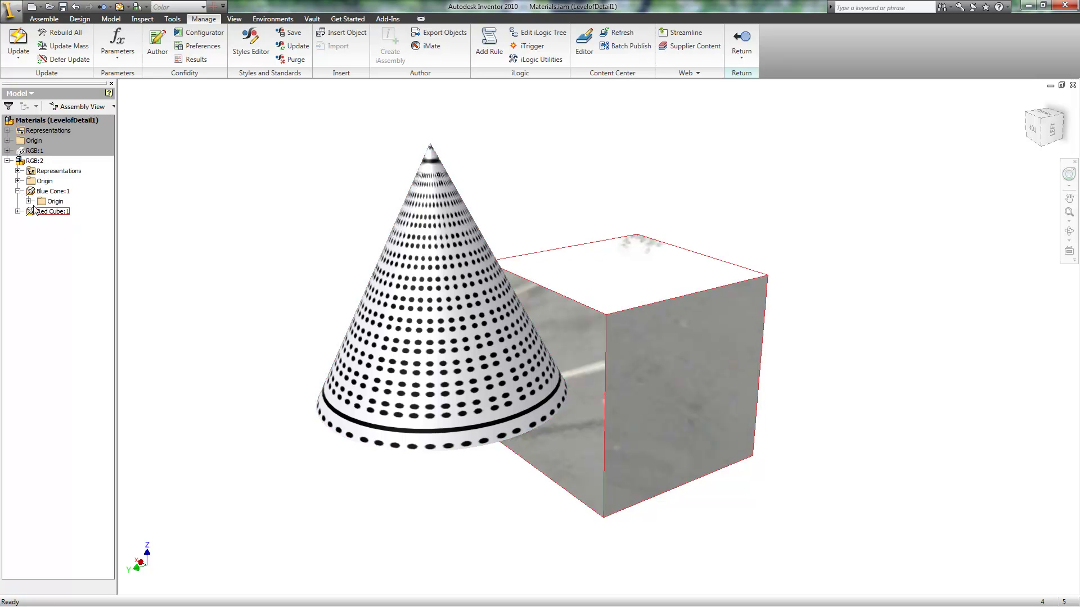
click(28, 201)
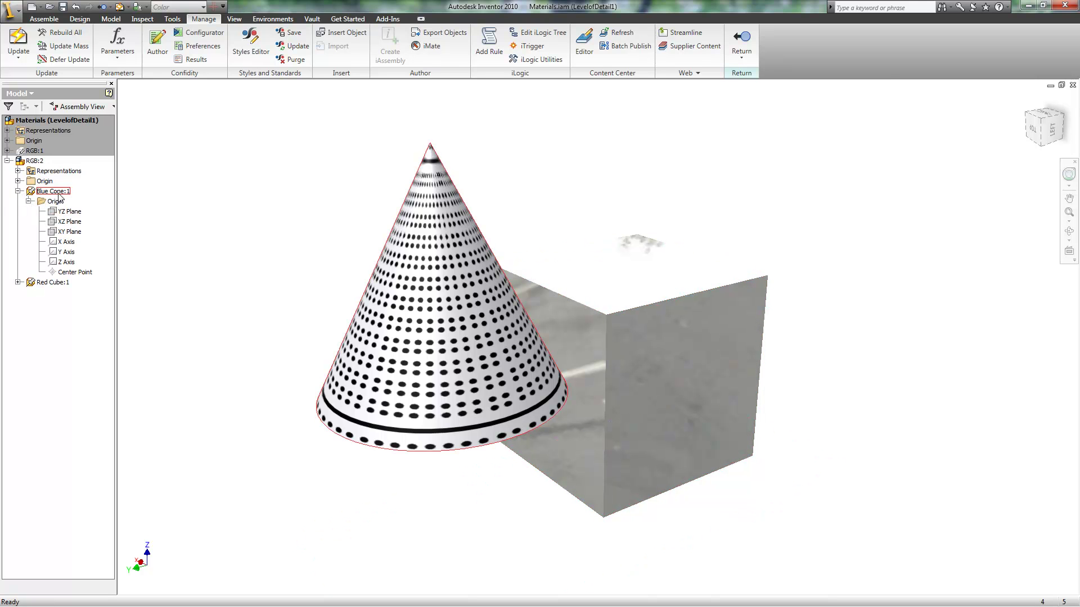
double_click(53, 191)
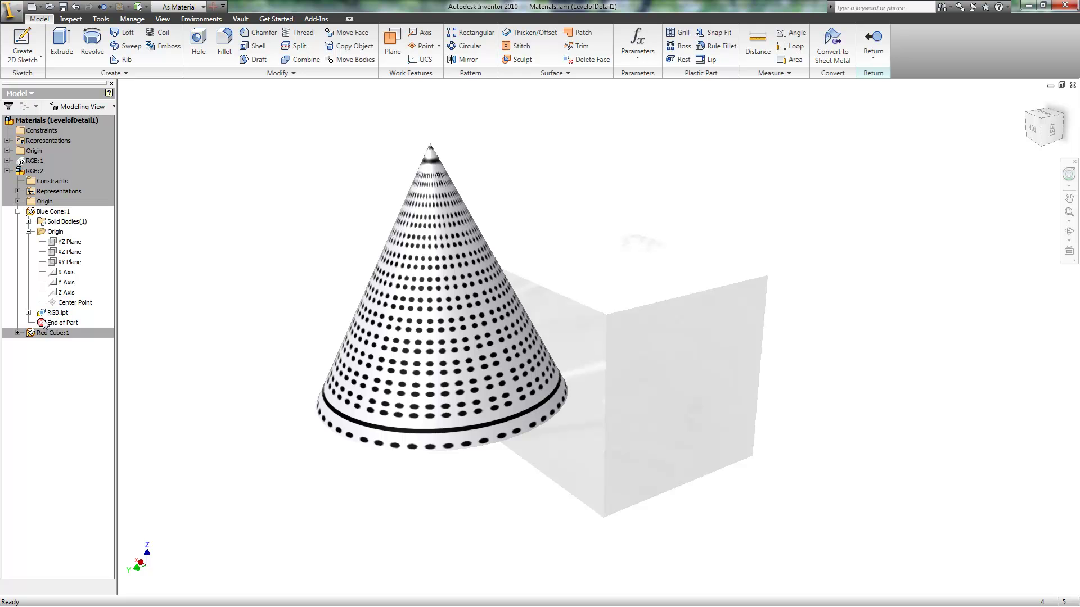
click(28, 313)
right_click(94, 323)
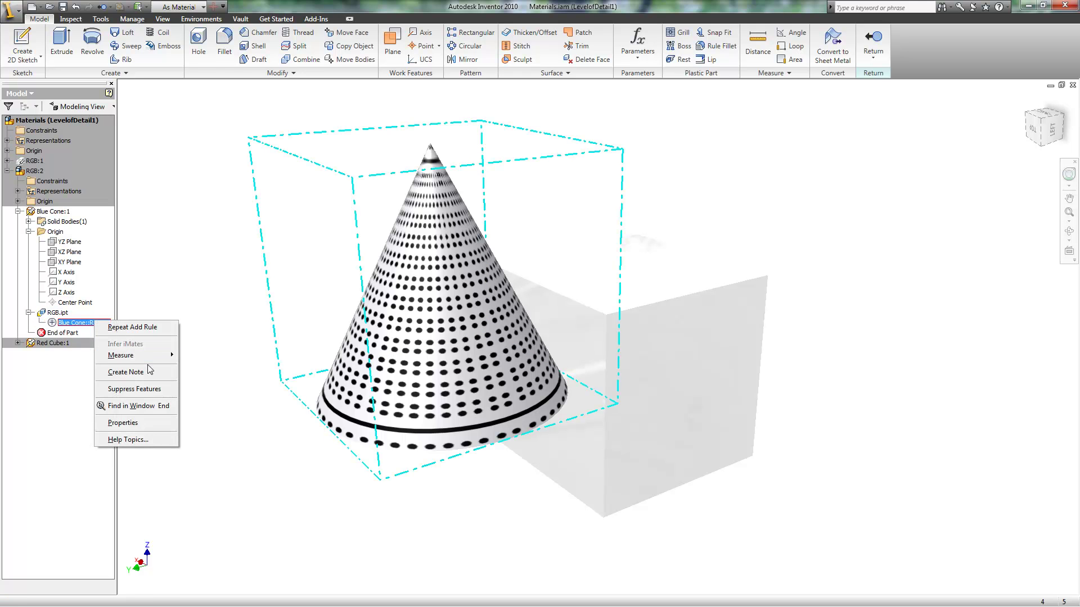
click(137, 423)
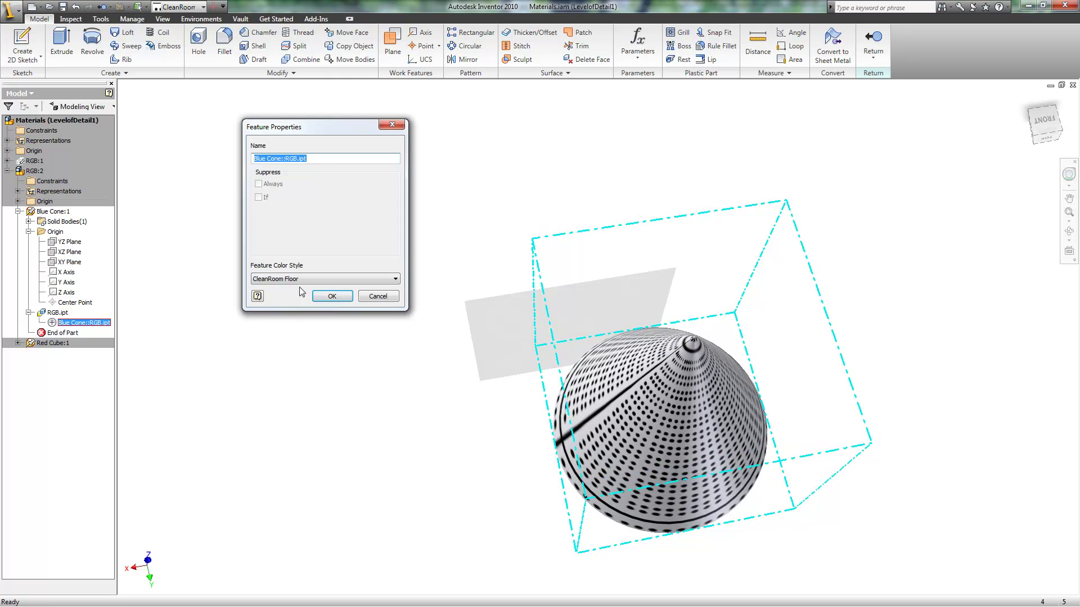
click(332, 296)
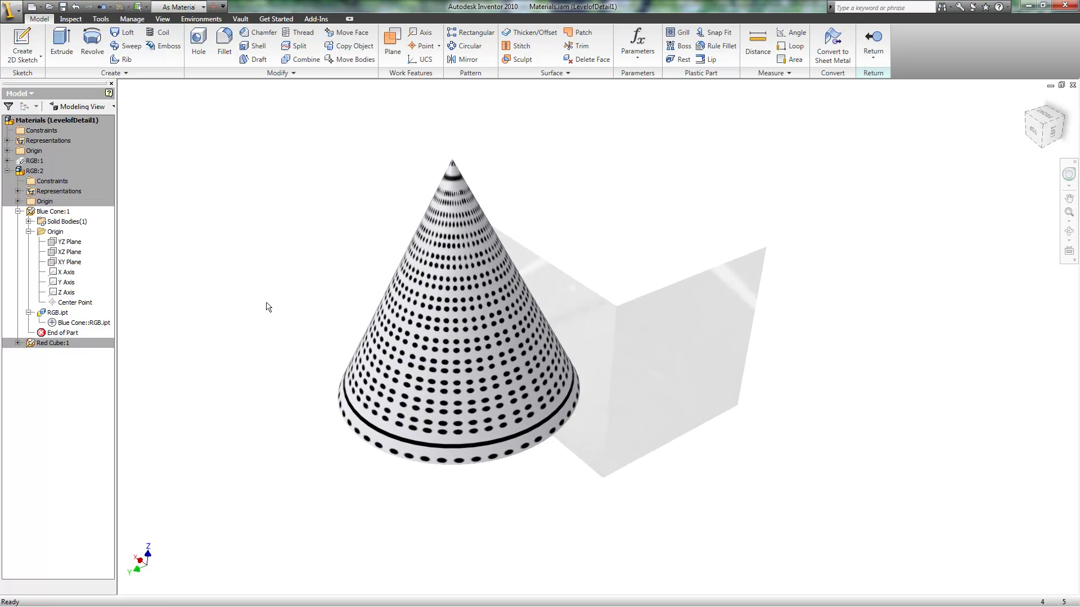
Step: Finish the Blue Cone in-place edit from the graphics-window context menu
right_click(273, 258)
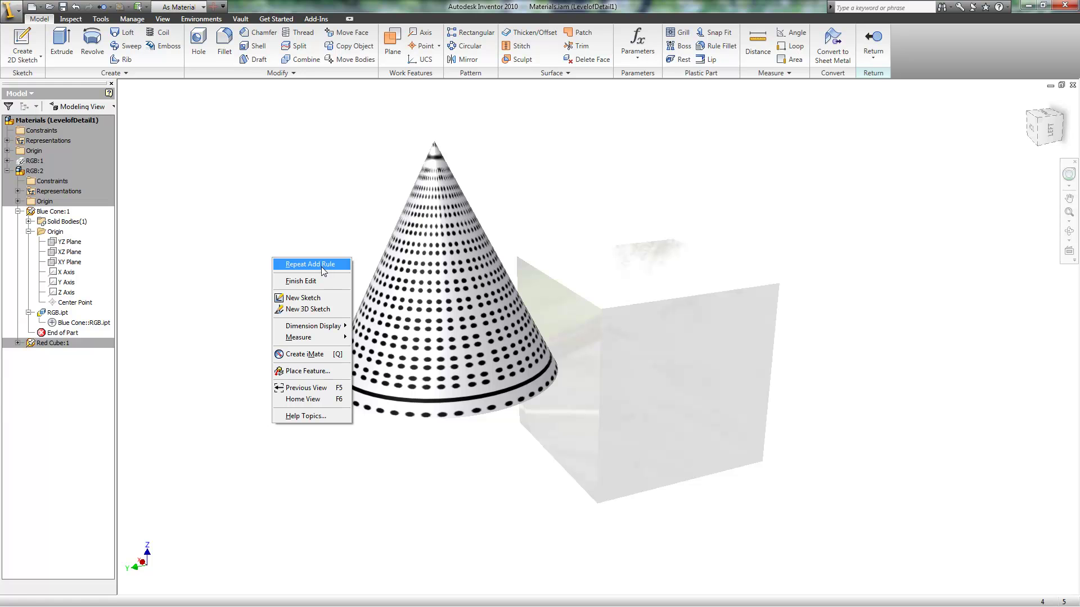
click(320, 284)
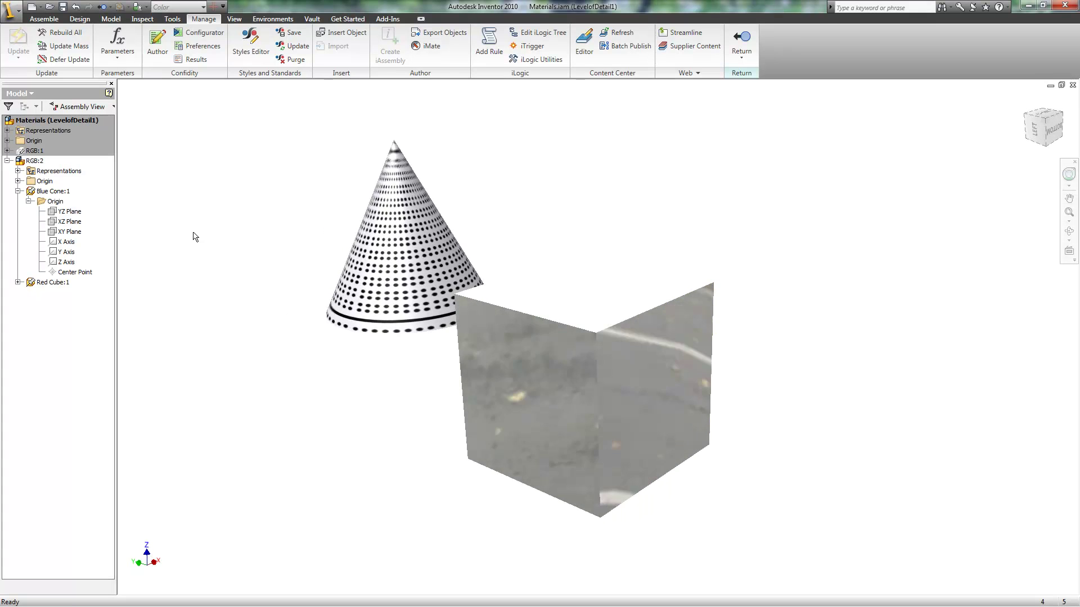
Step: Leave the current edit and open the Red Cube body's properties inside RGB:1
right_click(208, 186)
click(263, 202)
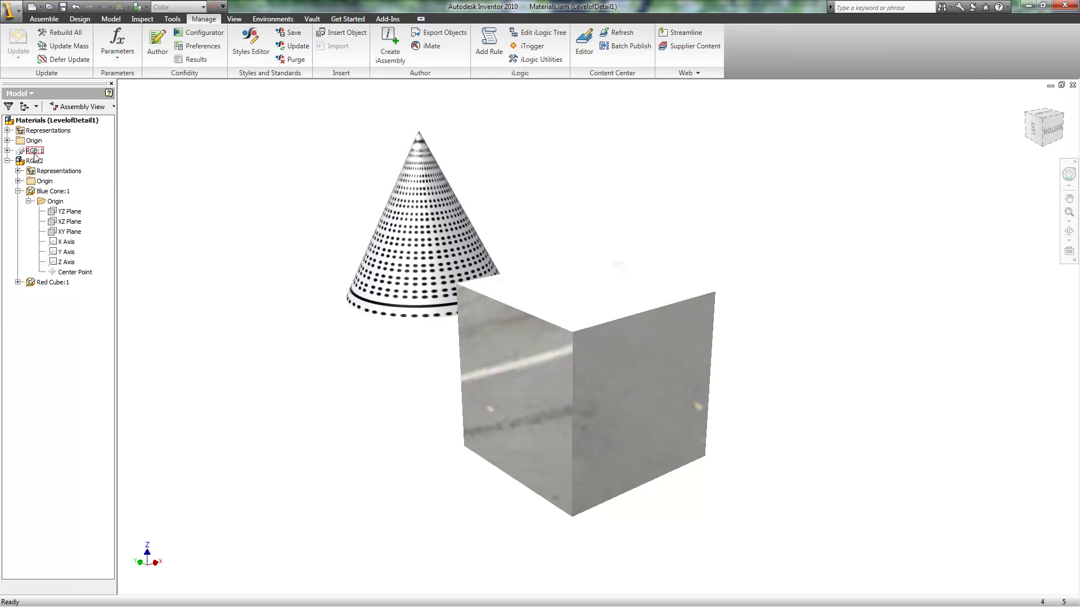
double_click(35, 152)
click(18, 171)
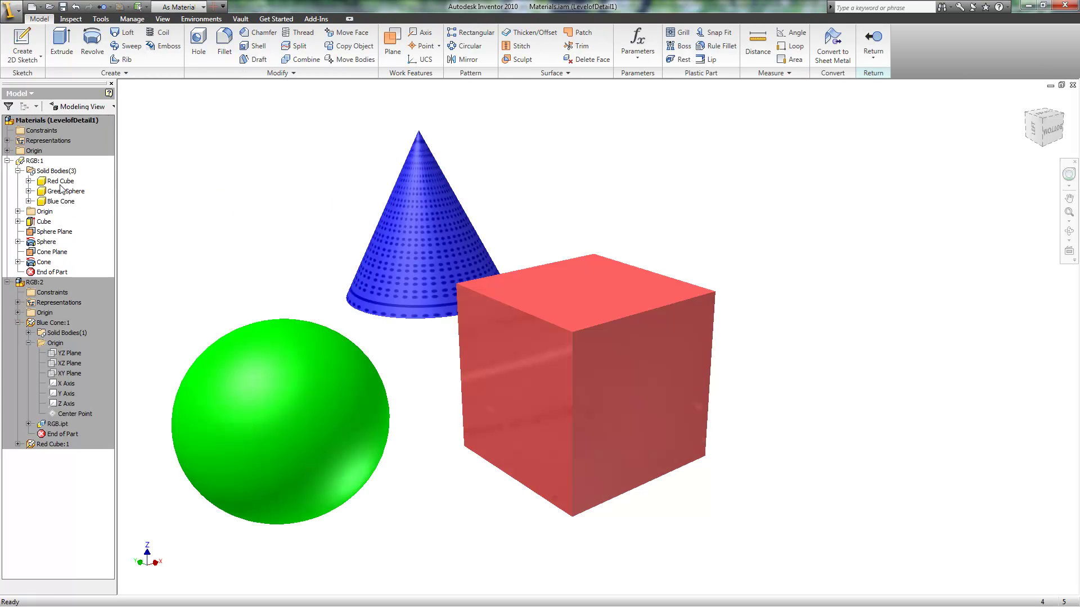
right_click(61, 181)
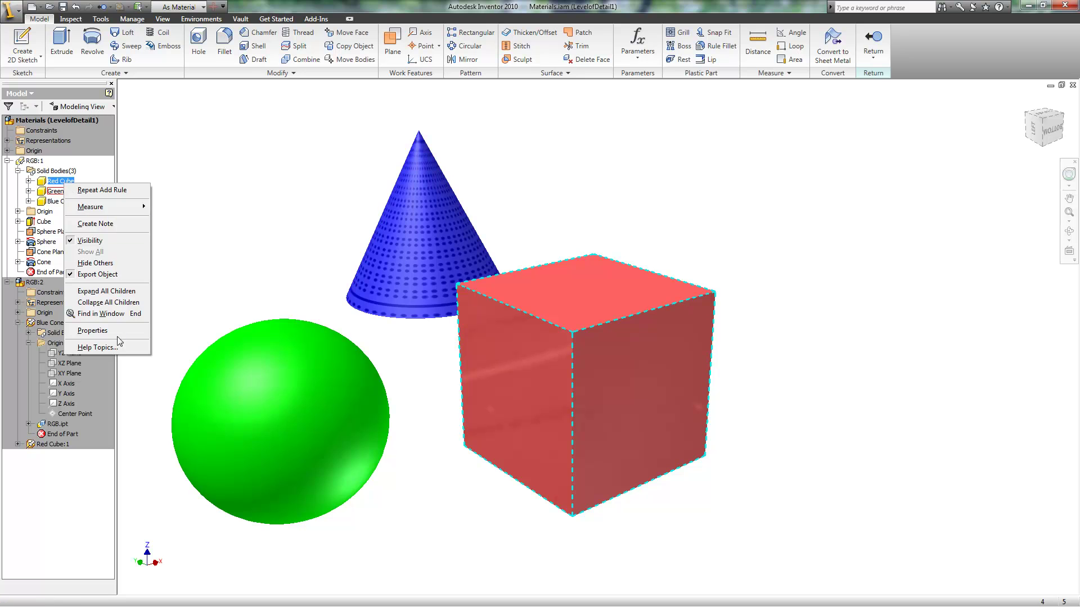
click(113, 334)
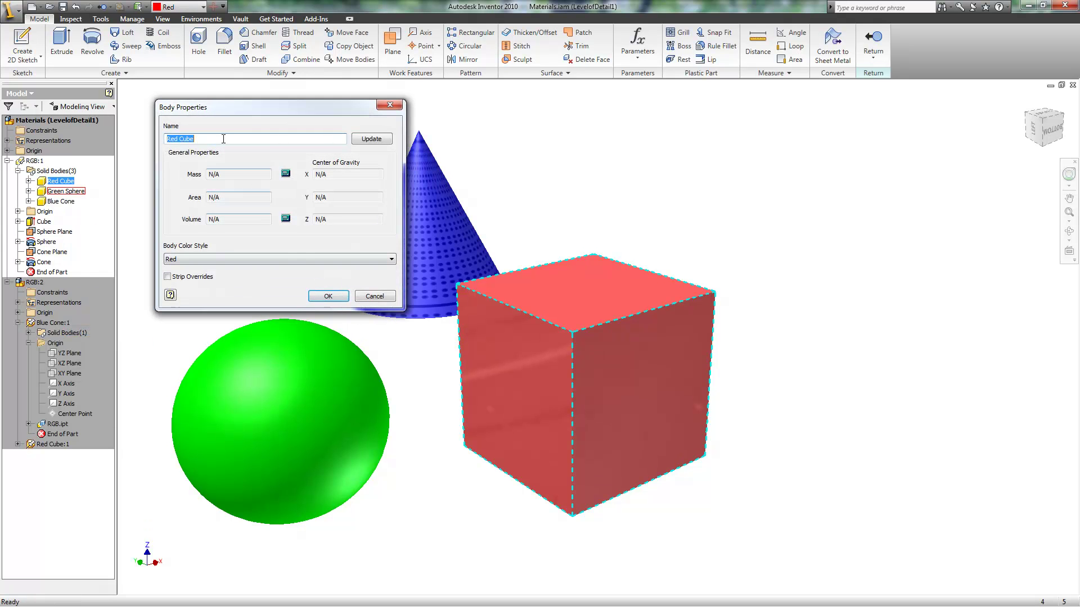
Step: Turn on Strip Overrides for the Red Cube body, keeping colour style Red
drag(232, 112, 341, 117)
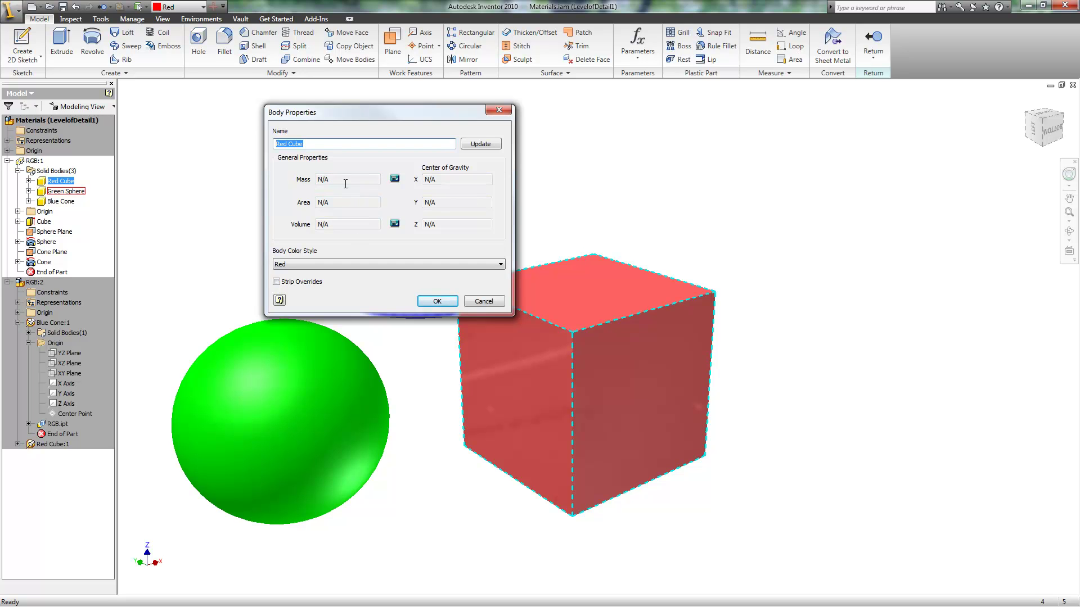
click(328, 182)
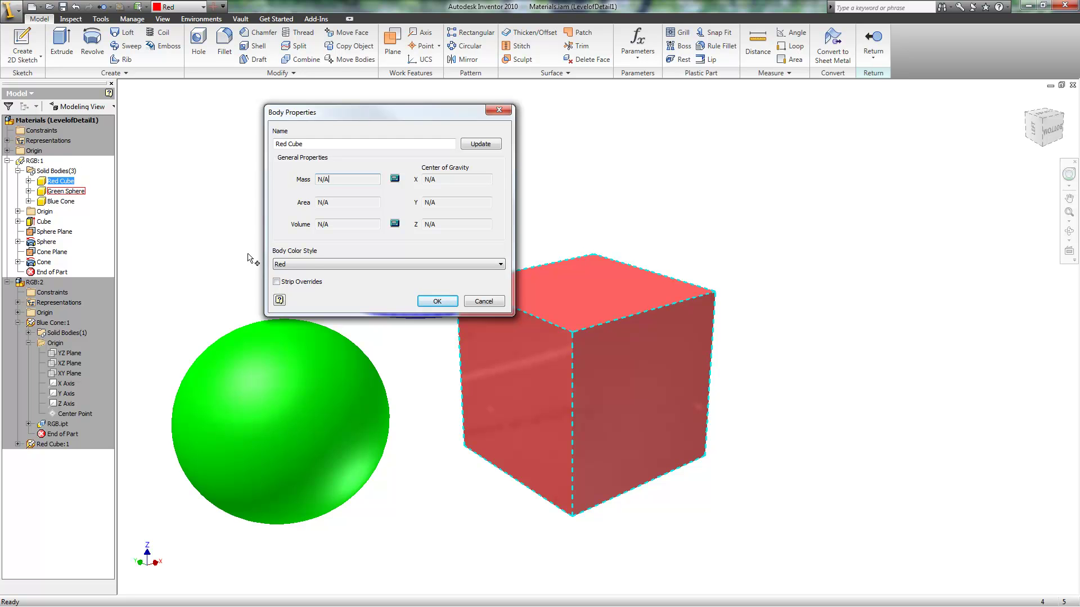
click(353, 282)
drag(410, 123, 344, 125)
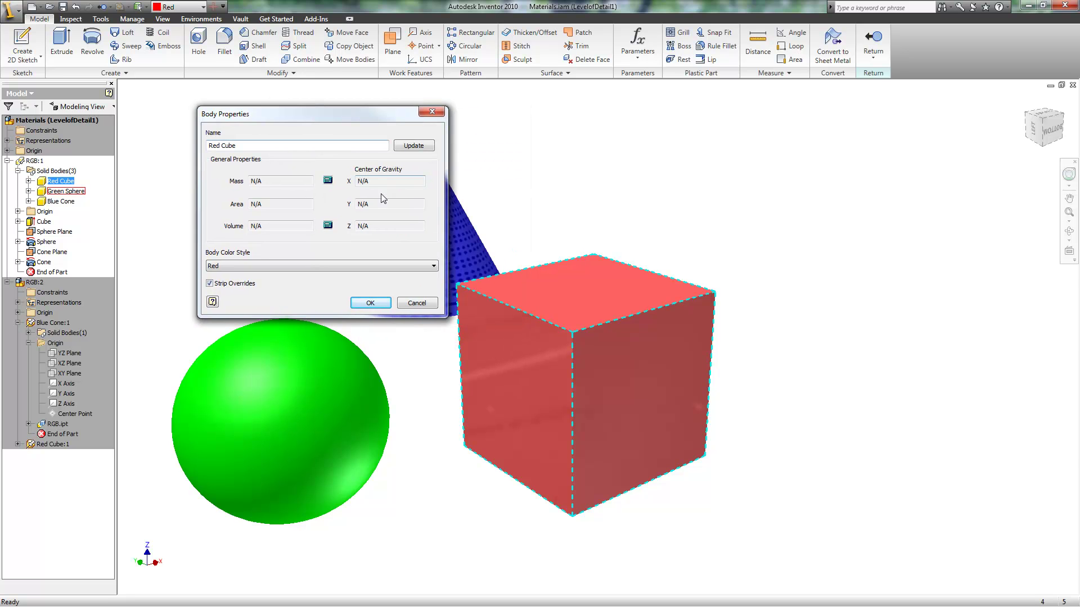